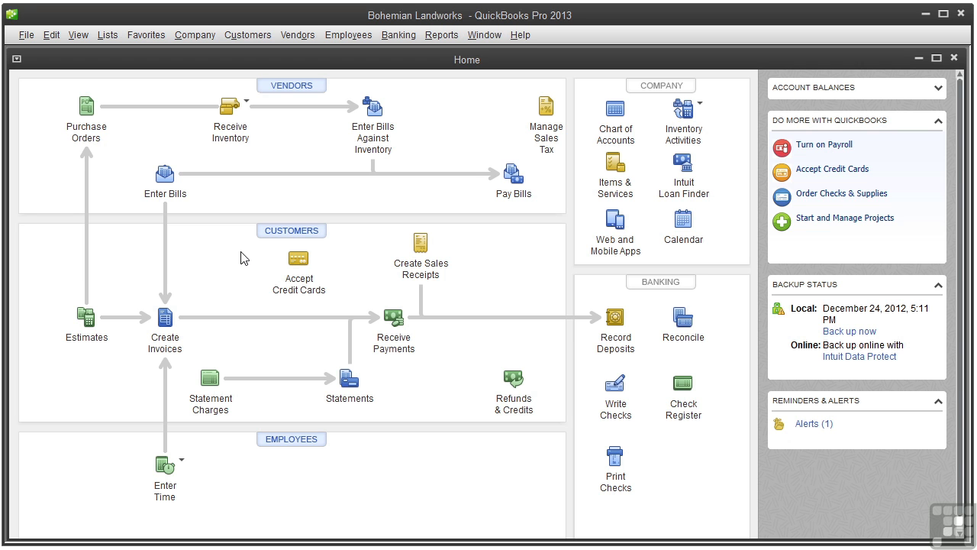
Step: In the Time & Expenses company preferences, enable tracking reimbursed expenses as income and marking all expenses as billable
click(57, 36)
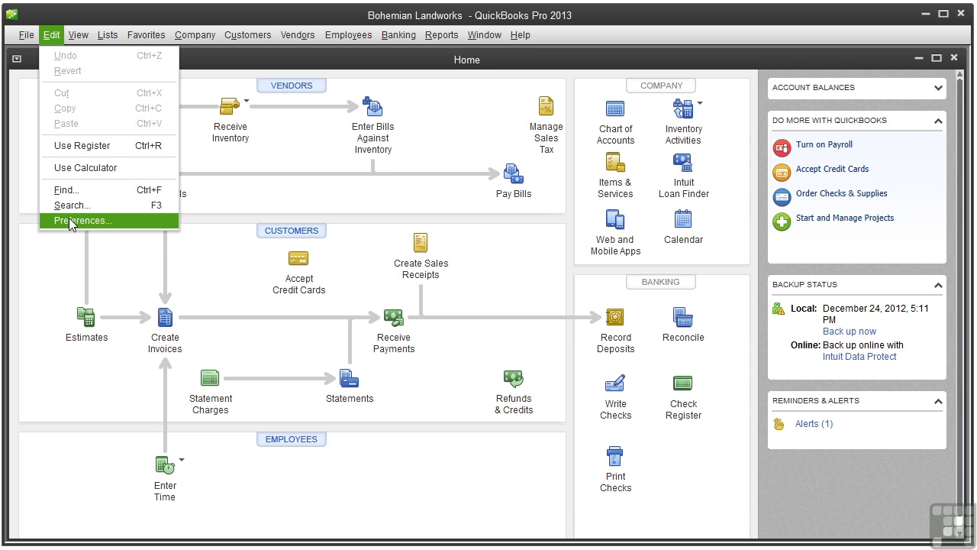
click(71, 220)
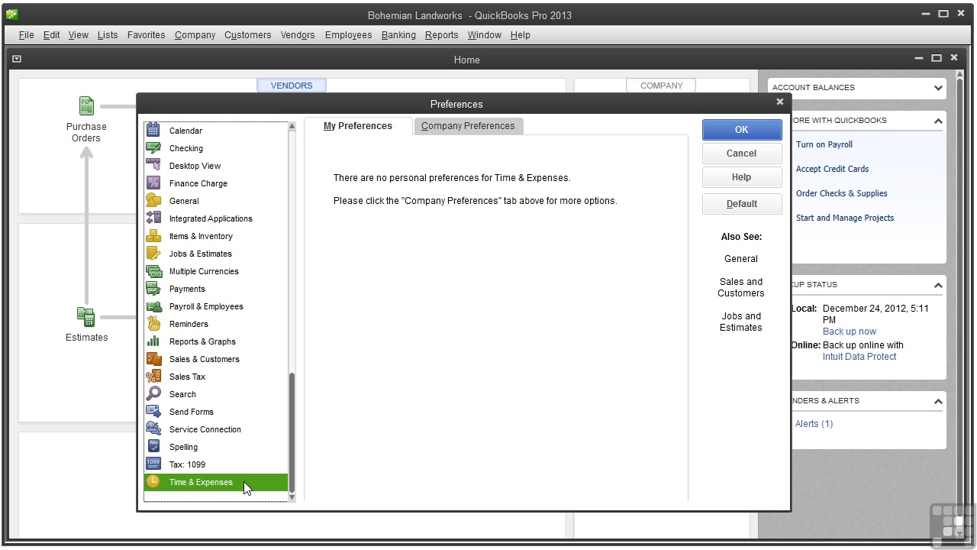
click(479, 127)
click(332, 313)
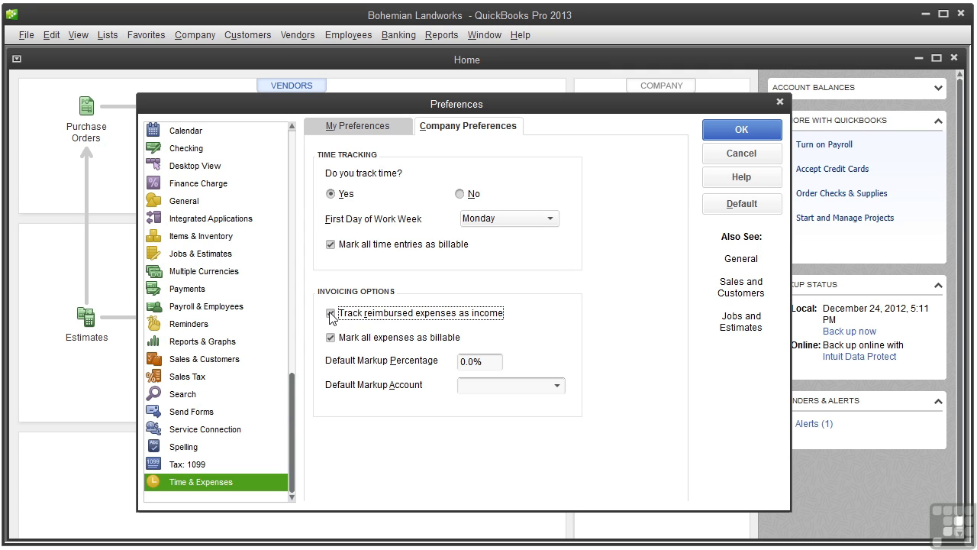
click(349, 345)
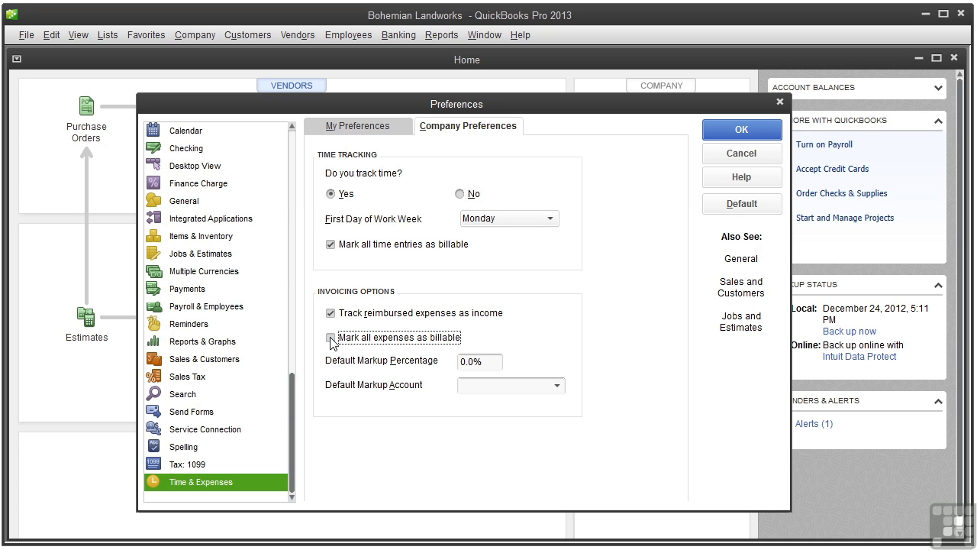
click(330, 337)
Step: Look at the default markup percentage and browse the accounts available as default markup account without choosing one
click(488, 363)
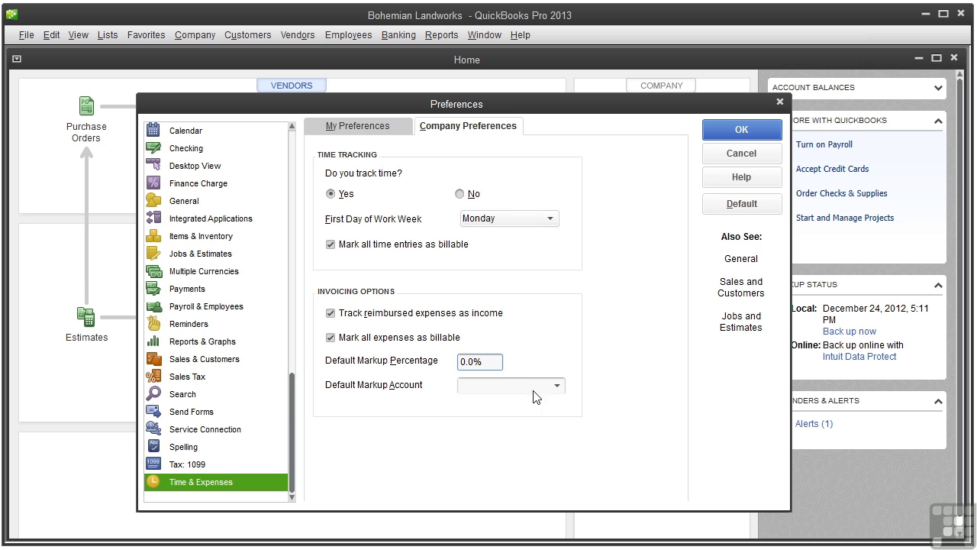
click(558, 388)
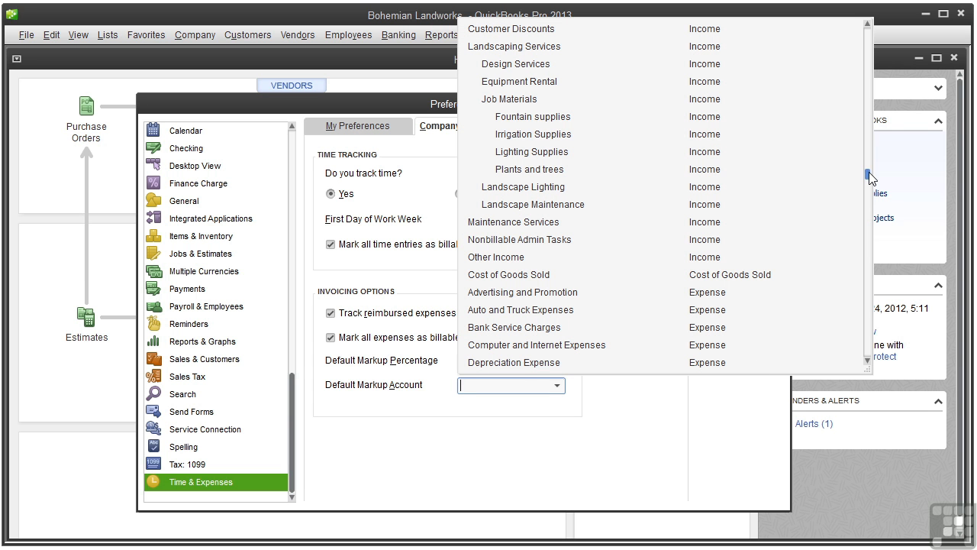
drag(868, 172, 897, 29)
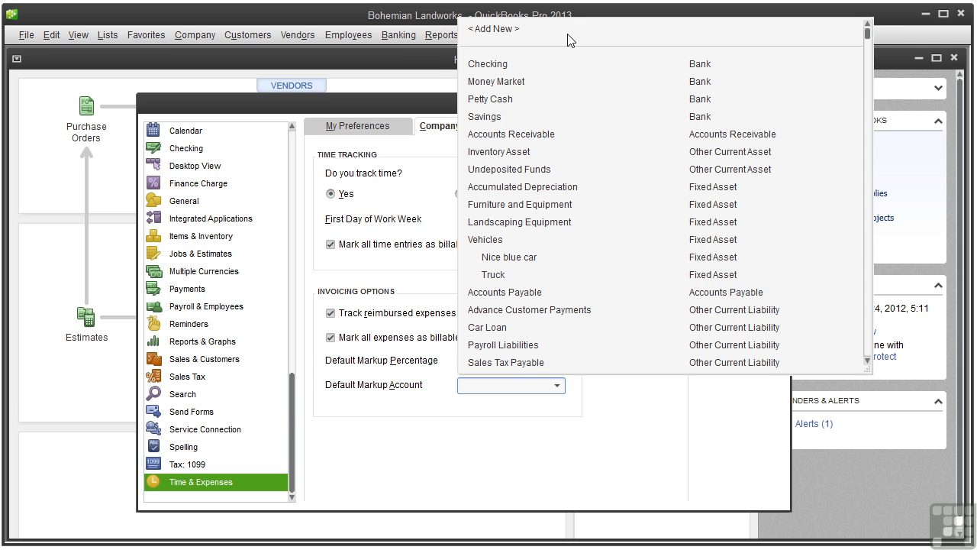
click(610, 443)
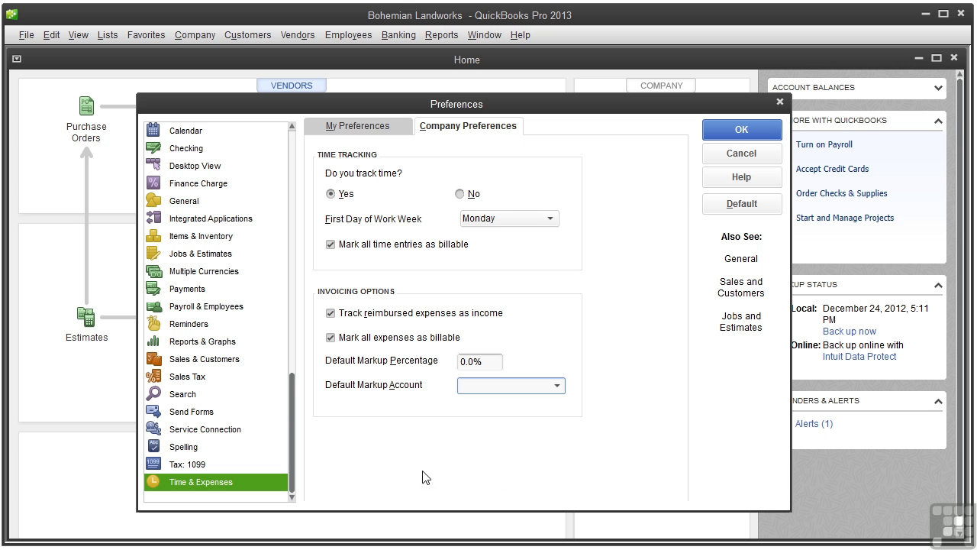
Step: Save the Time & Expenses changes and set the personal Sales & Customers preference for adding time/costs to invoices to "Ask what to do"
click(222, 366)
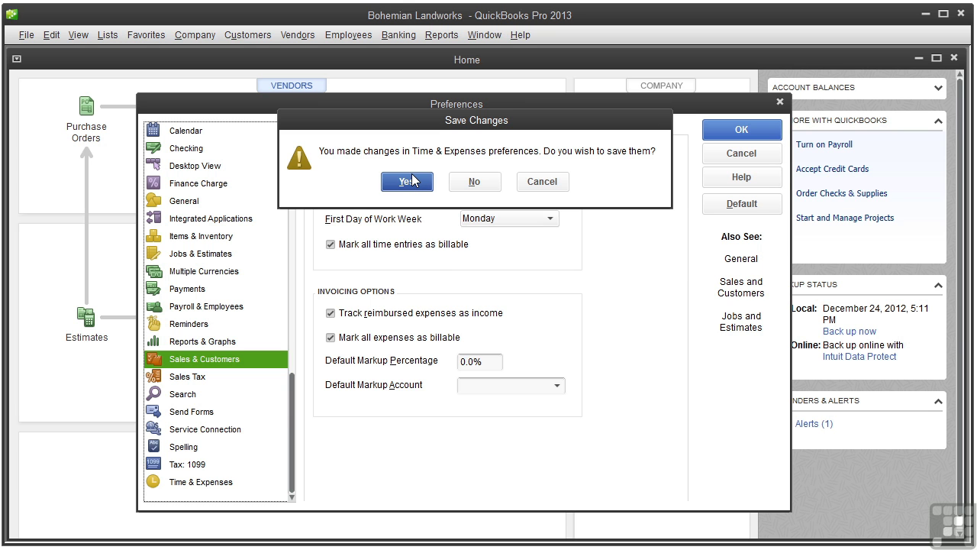
click(412, 180)
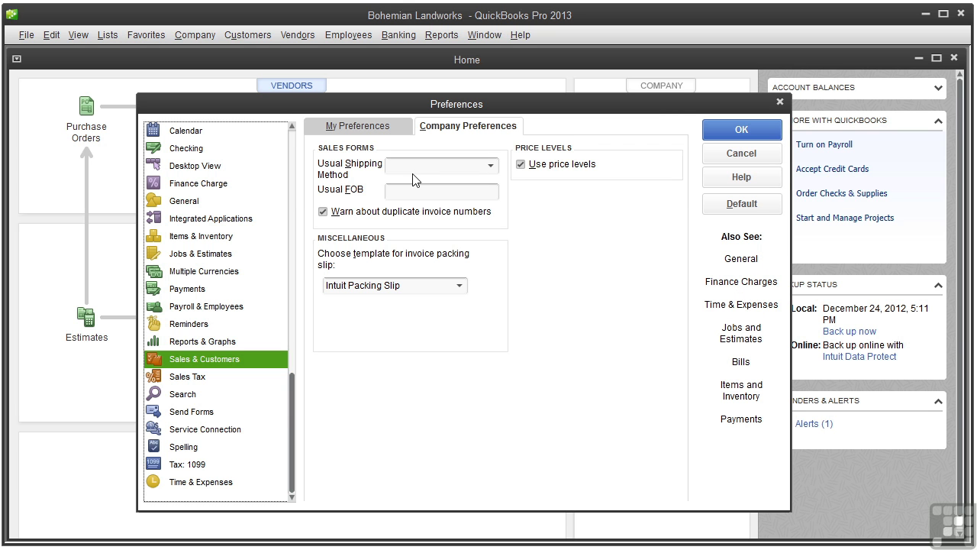
click(374, 130)
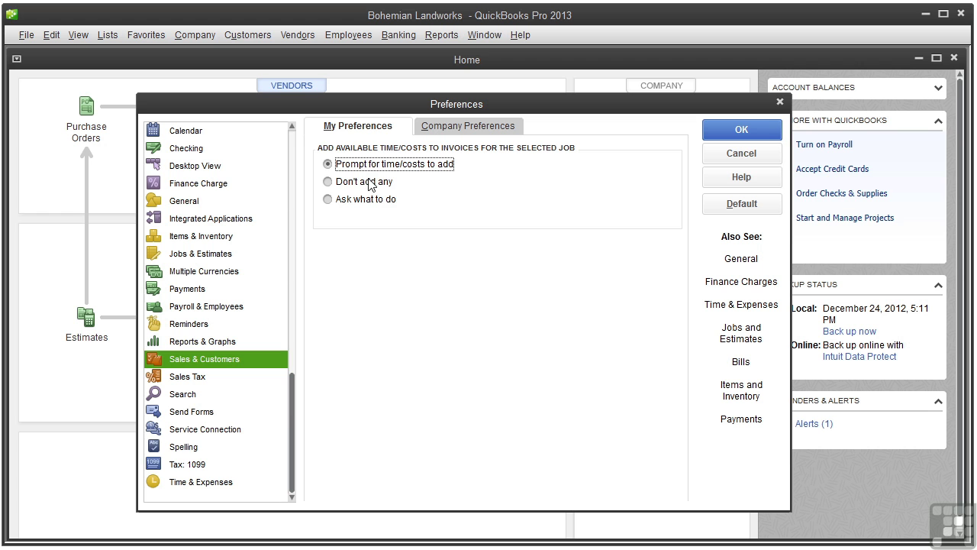
click(368, 188)
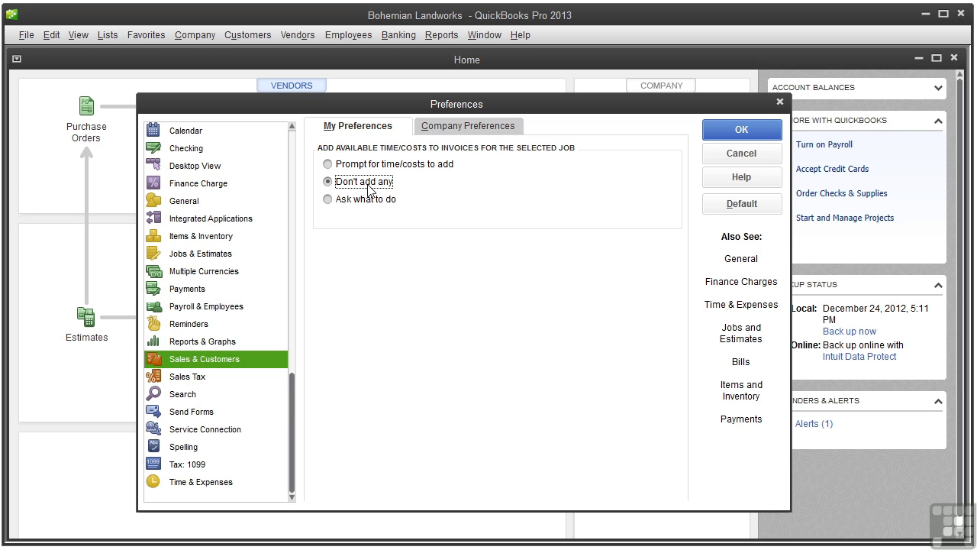
click(349, 203)
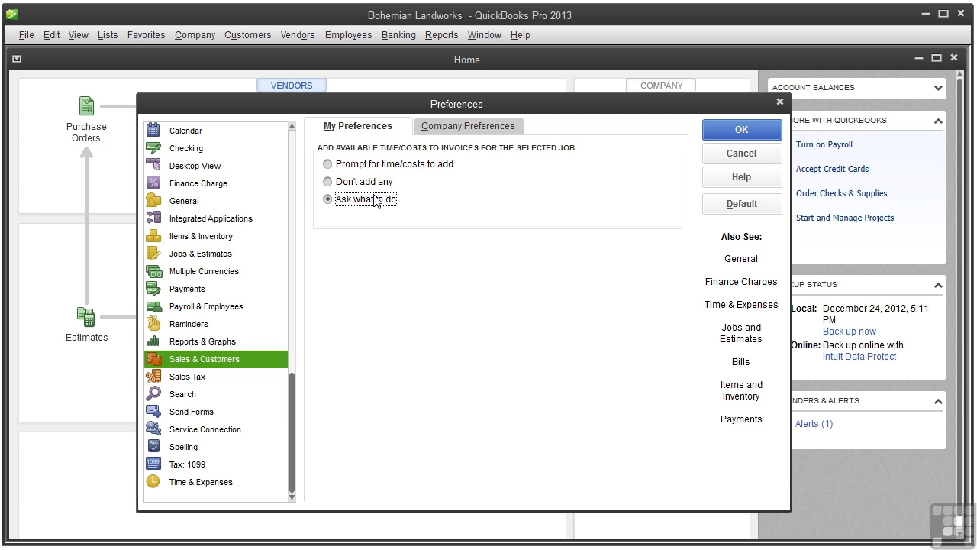
click(725, 129)
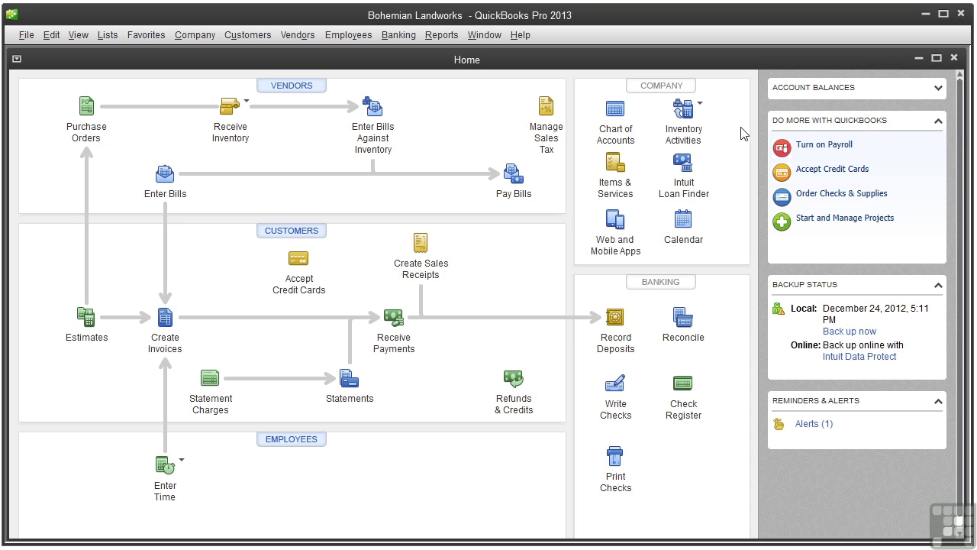
Step: Edit the Equipment Rental expense account in the chart of accounts and enable tracking its reimbursed expenses in an income account
click(616, 139)
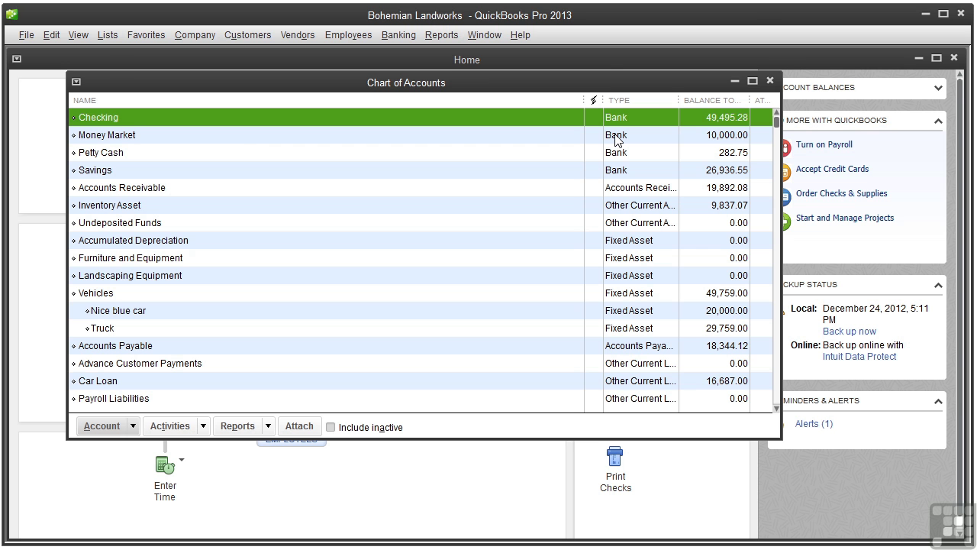
drag(777, 124, 771, 309)
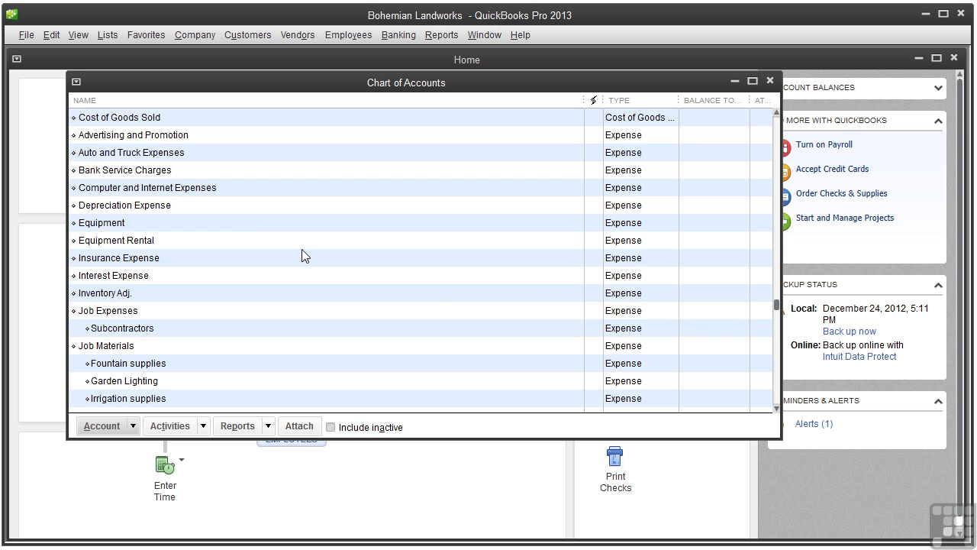
click(188, 244)
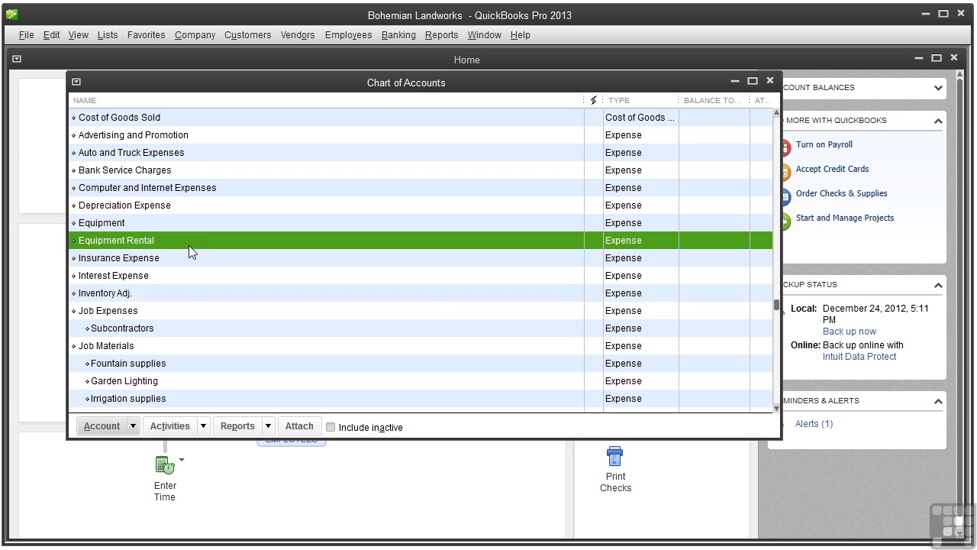
click(130, 430)
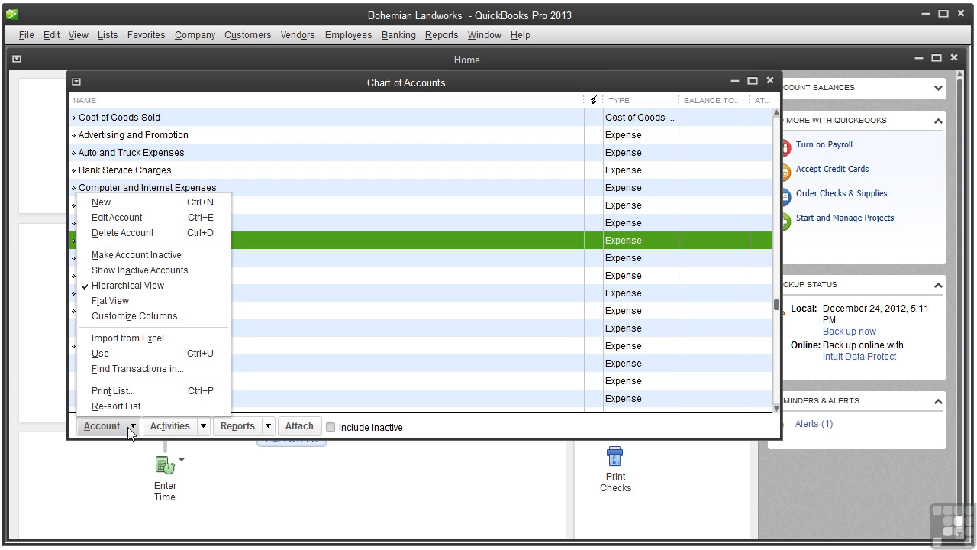
click(132, 217)
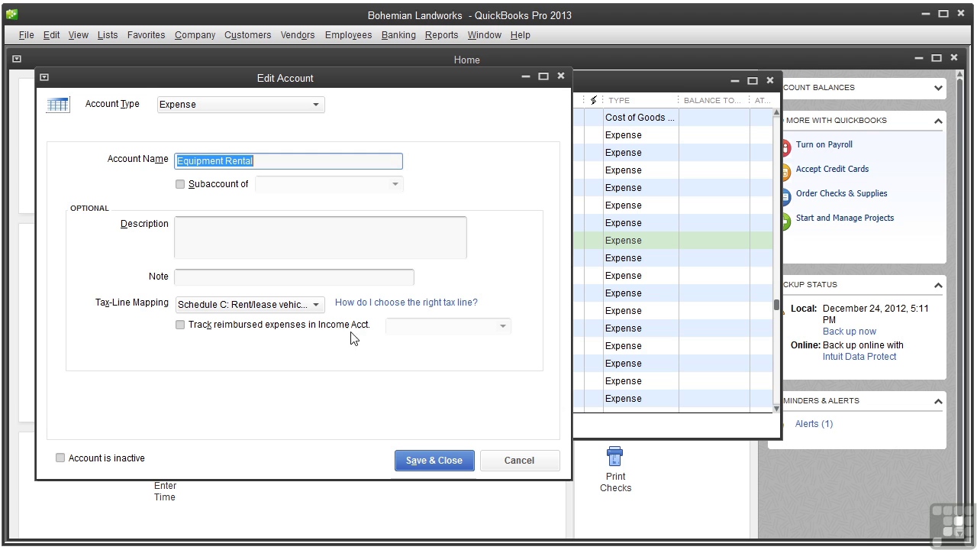
click(181, 326)
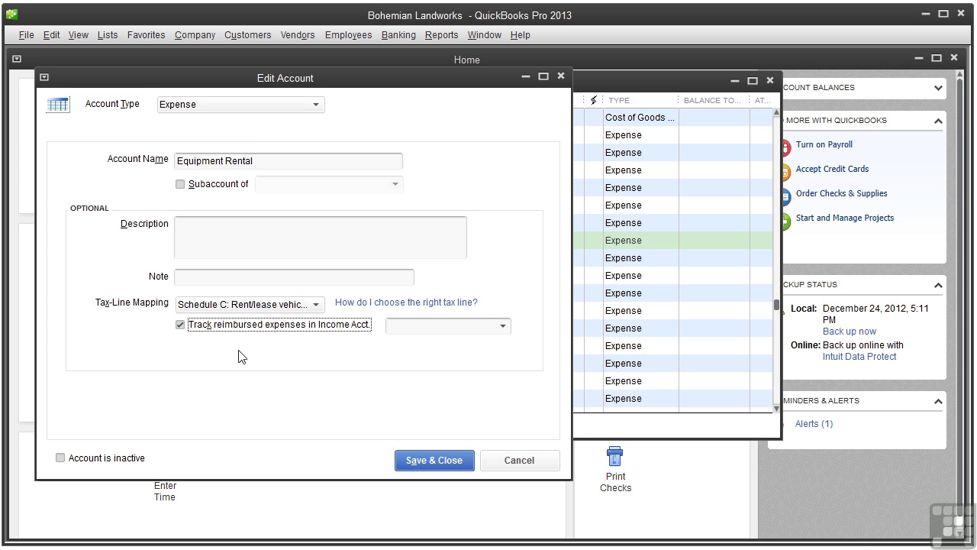
Step: Add a new income account named Equipment Rental for the reimbursed expenses and mark it as a subaccount
click(503, 326)
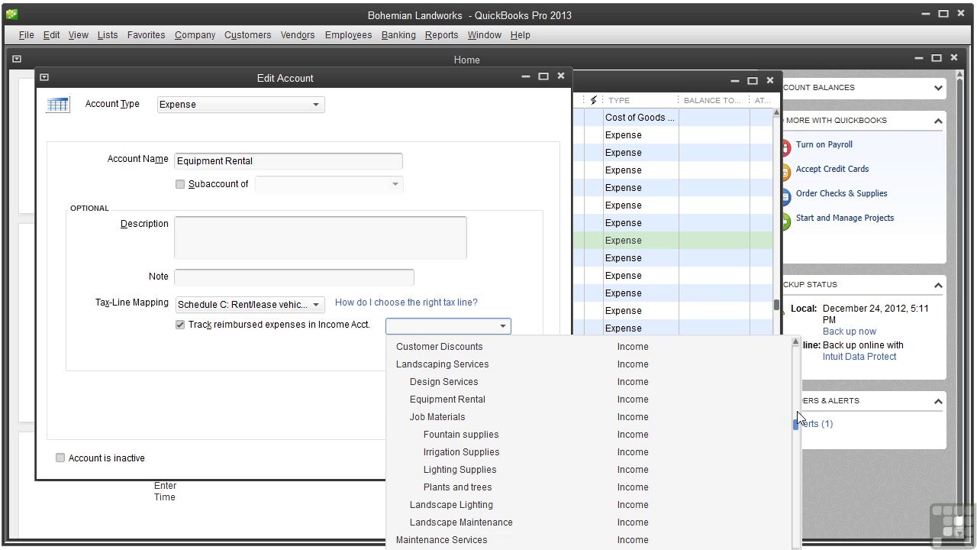
drag(797, 420, 806, 340)
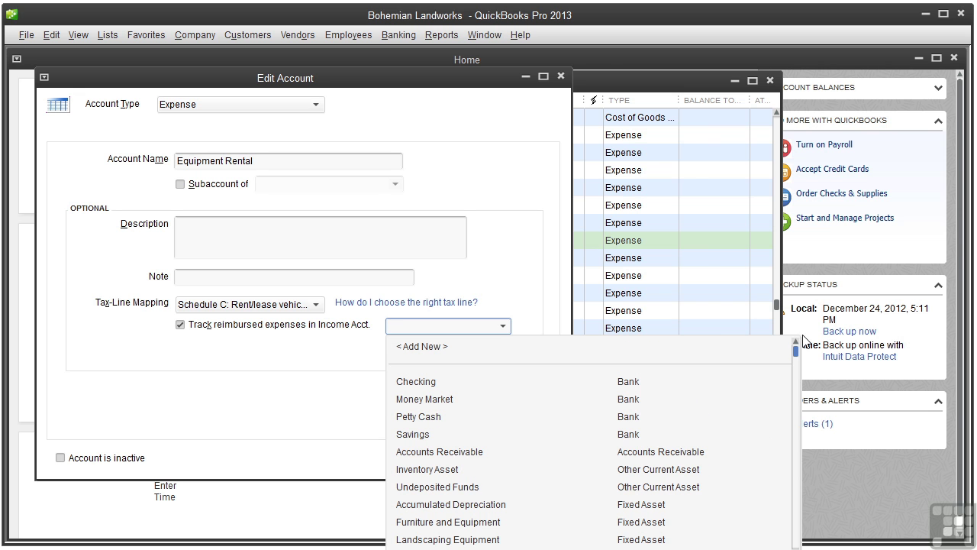
click(432, 348)
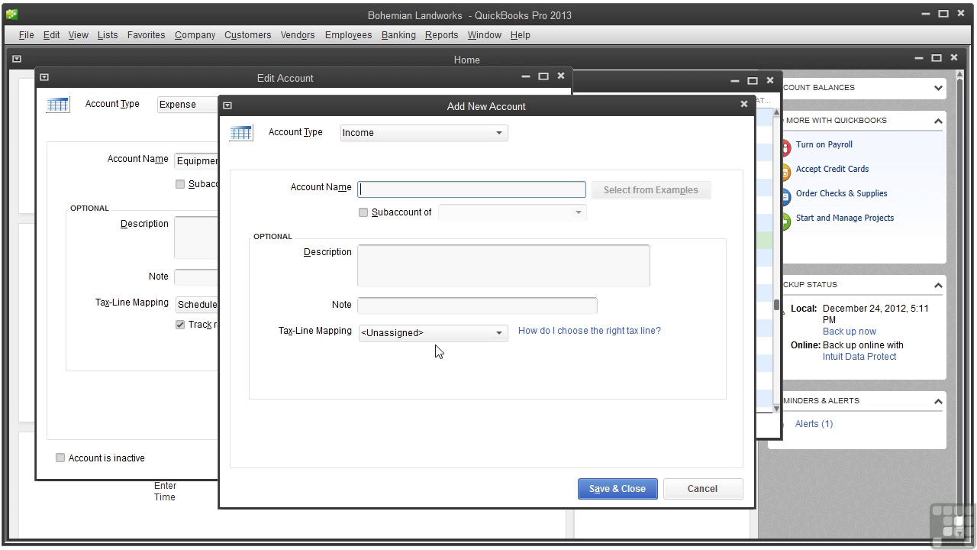
text(Equipment Rental)
click(366, 214)
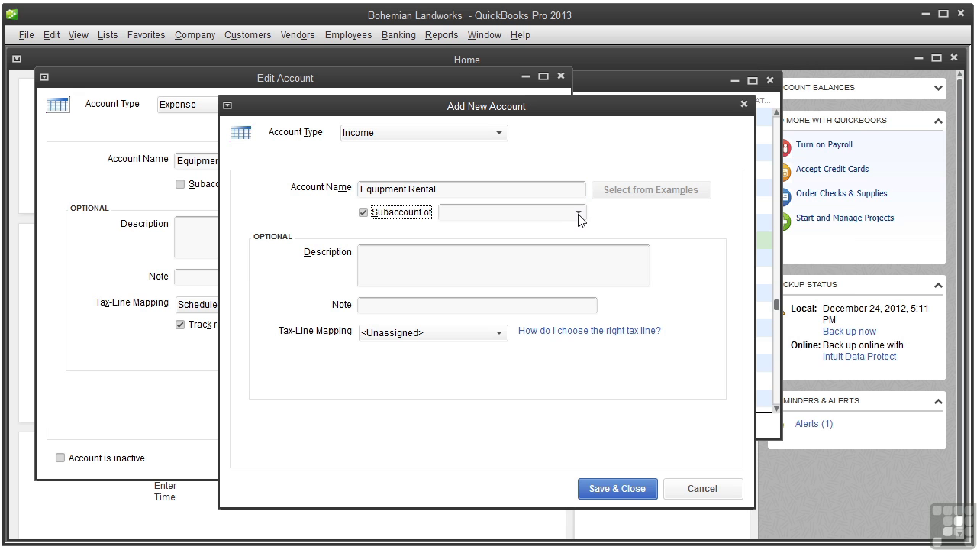
Step: Create Reimbursement Income as the parent income account, and save the subaccount and the edited expense account
click(579, 214)
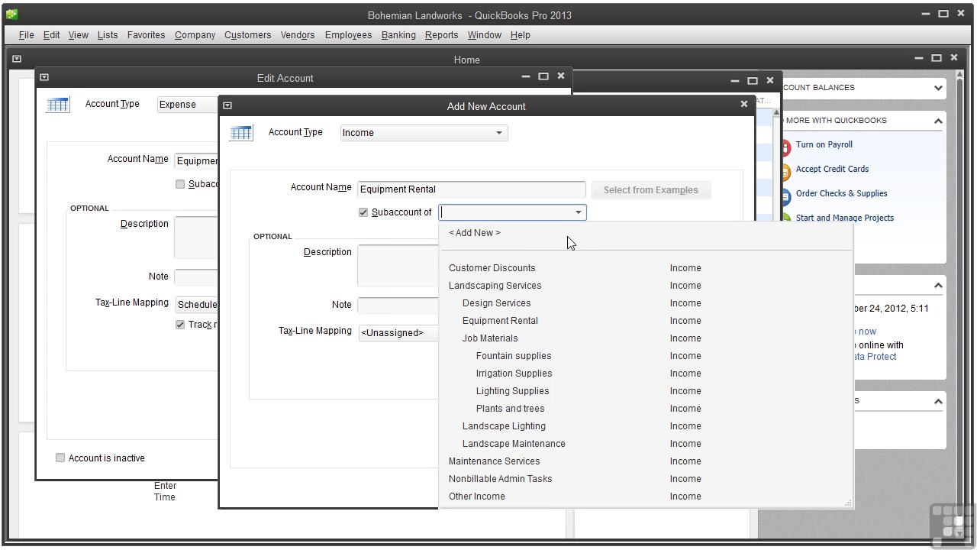
click(571, 239)
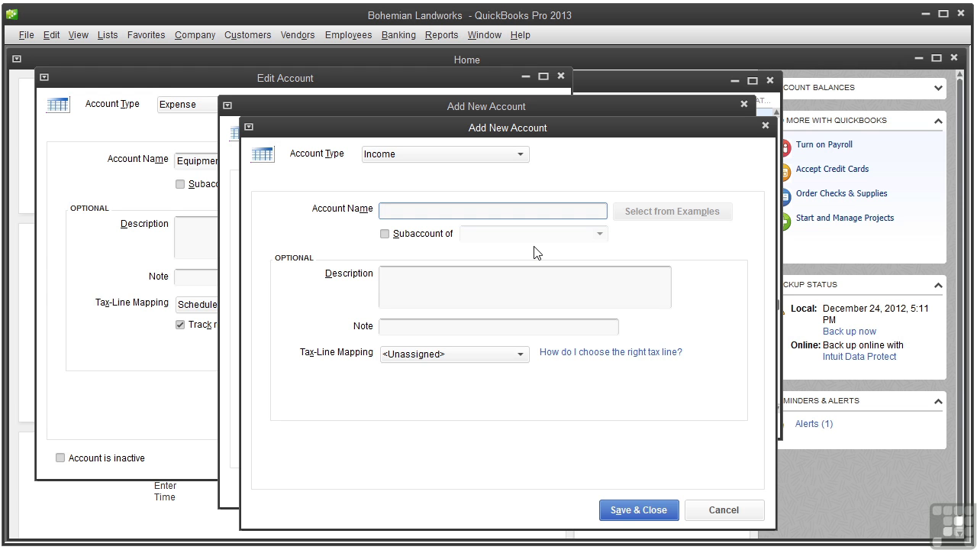
text(Reimbursement Income)
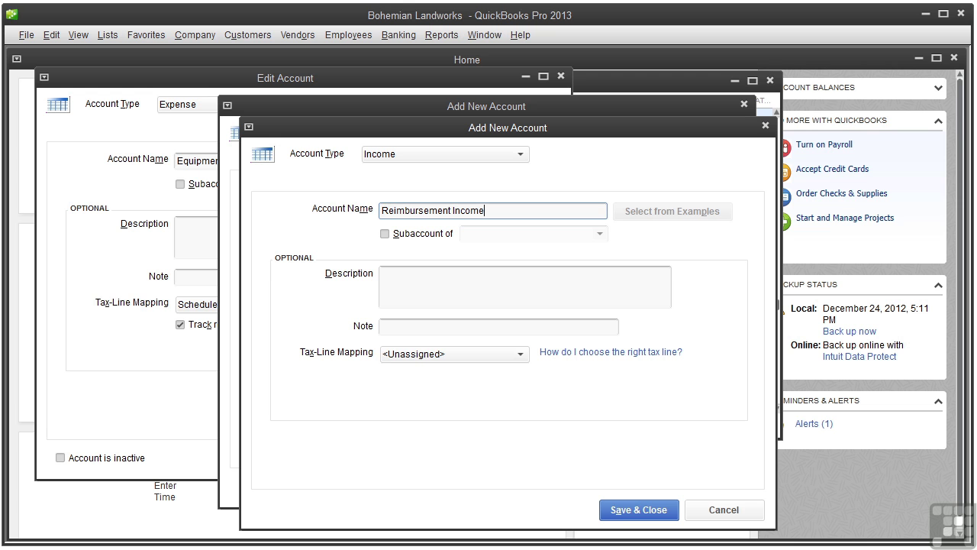
click(627, 512)
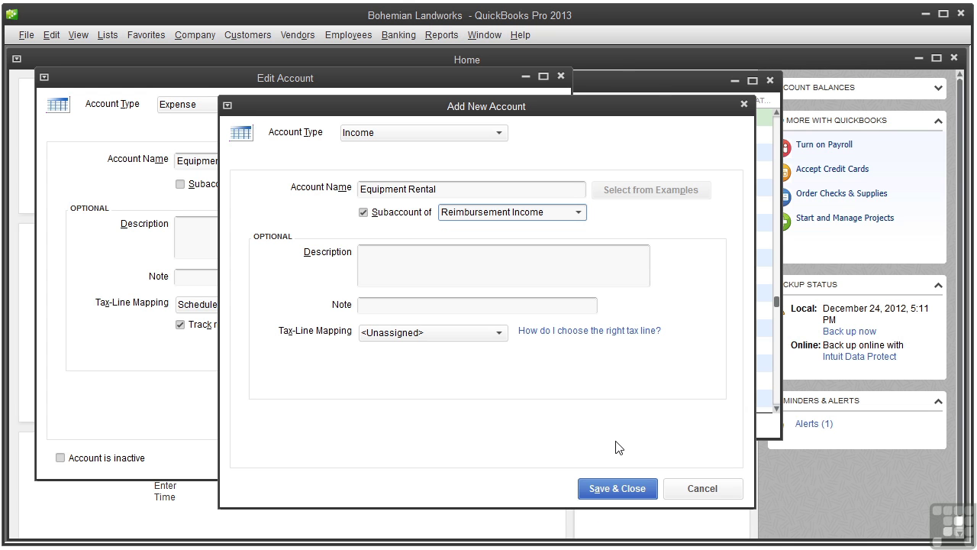
click(613, 487)
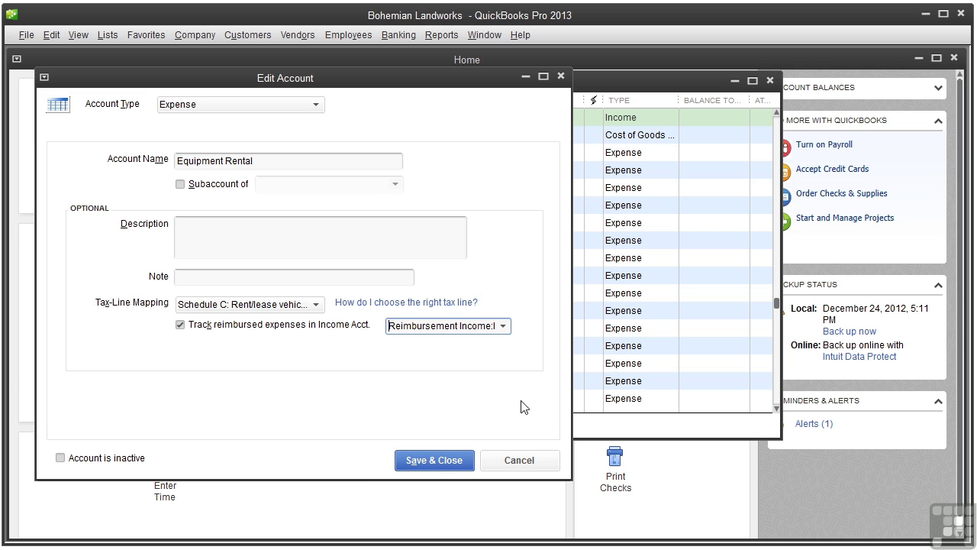
click(428, 461)
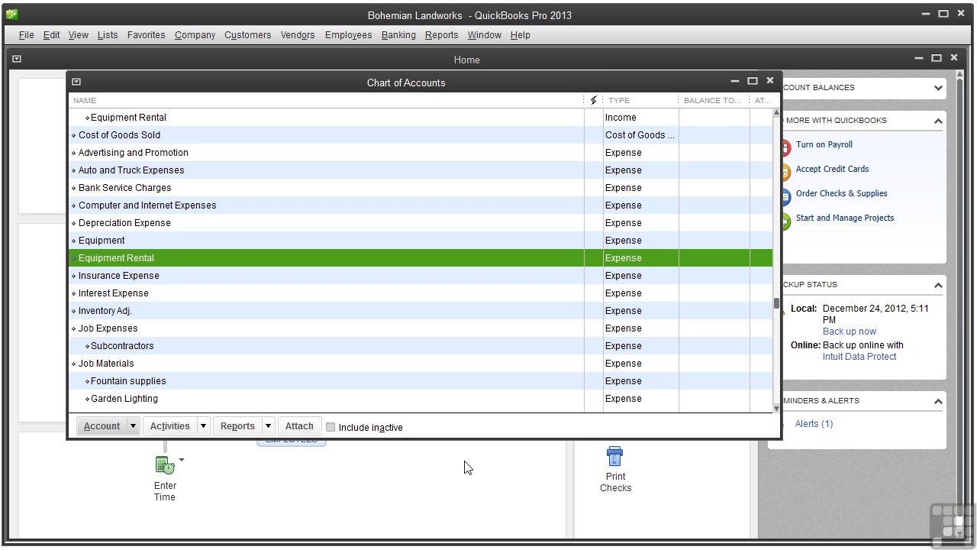
Step: Check Reimbursement Income and its Equipment Rental subaccount in the chart of accounts, and close the list
drag(776, 305, 776, 284)
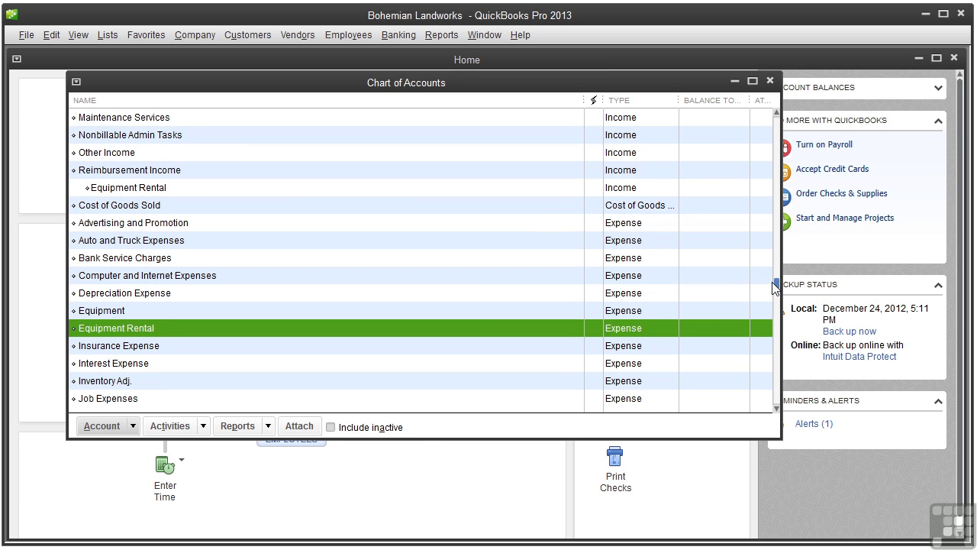
click(189, 176)
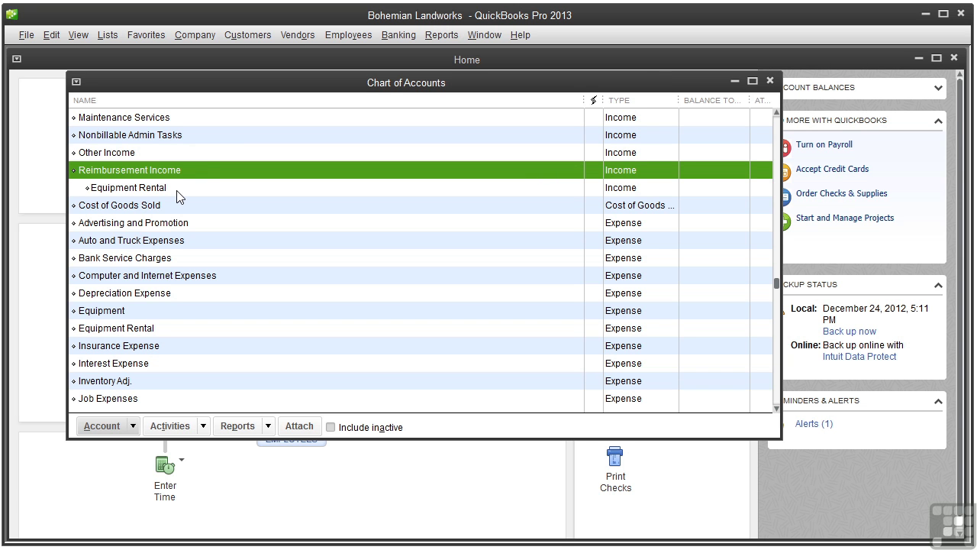
click(178, 191)
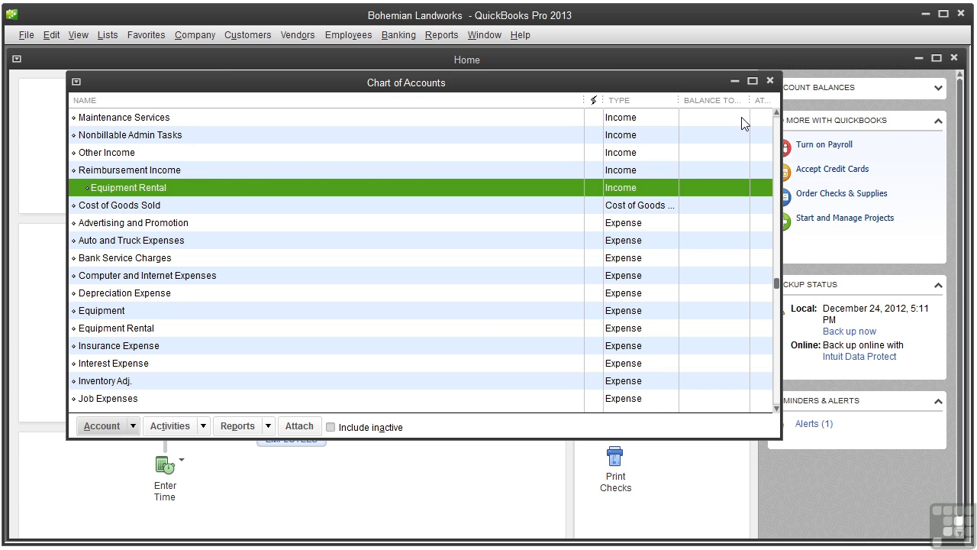
click(770, 81)
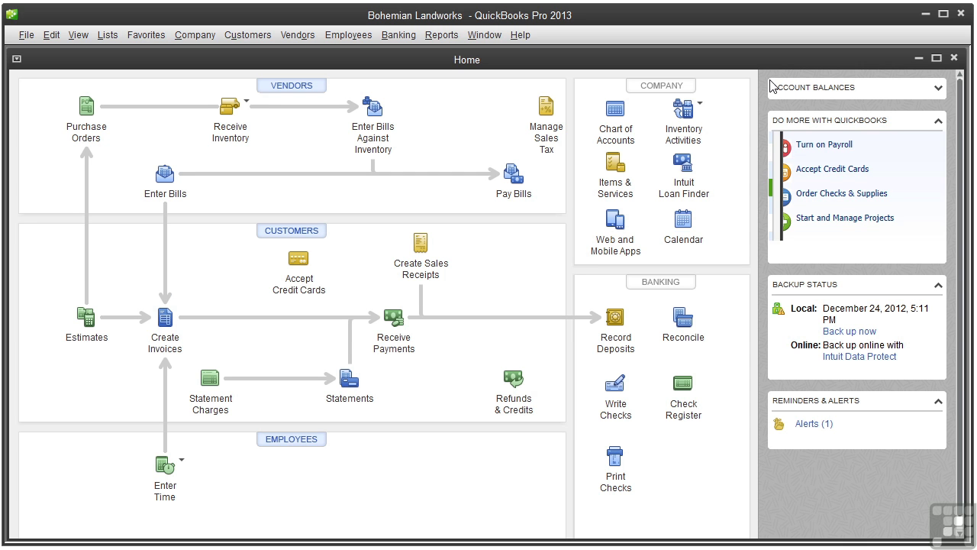